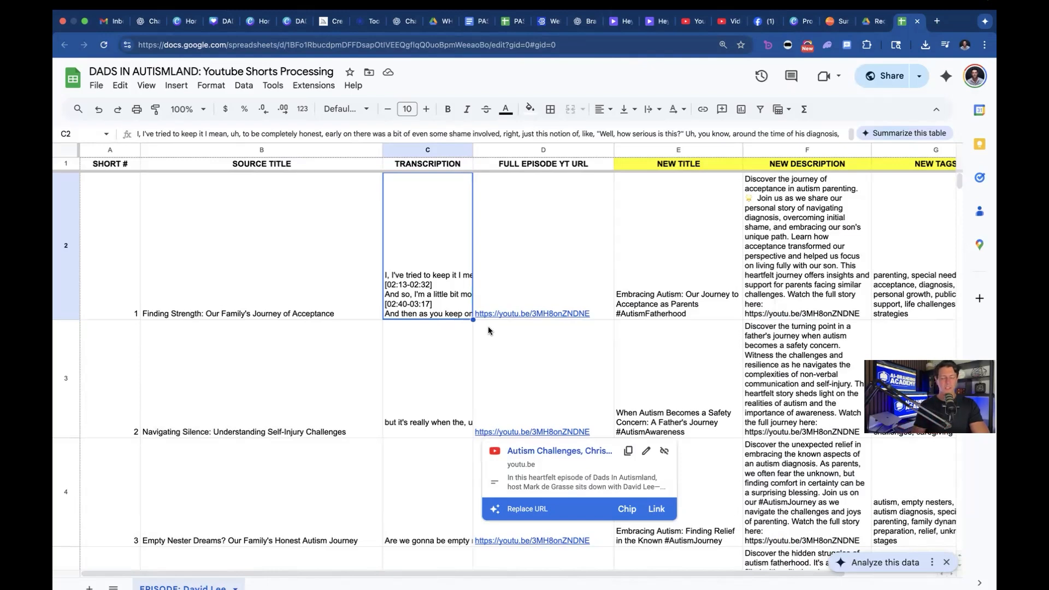
Step: Review the sheet's source title, transcription and full episode URL columns alongside the new title, description and tags columns
click(299, 378)
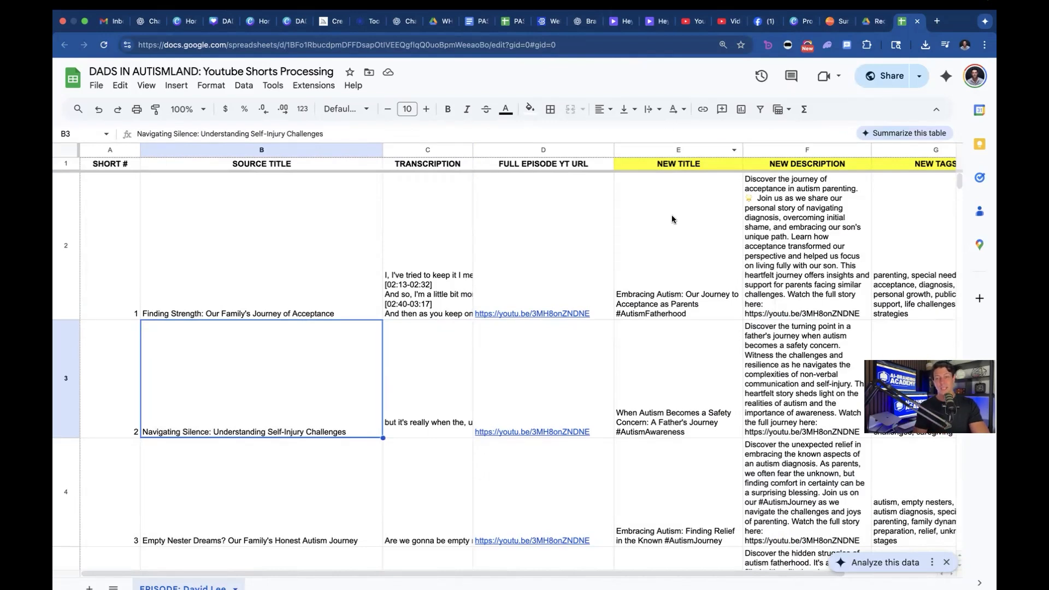
scroll(800, 270, right, 3)
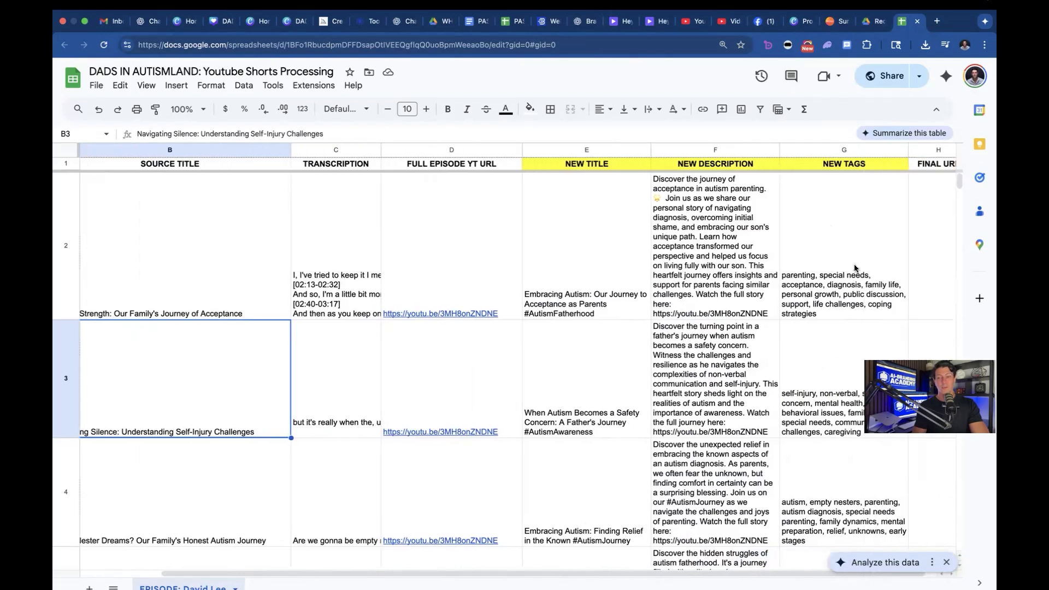
scroll(794, 309, right, 1)
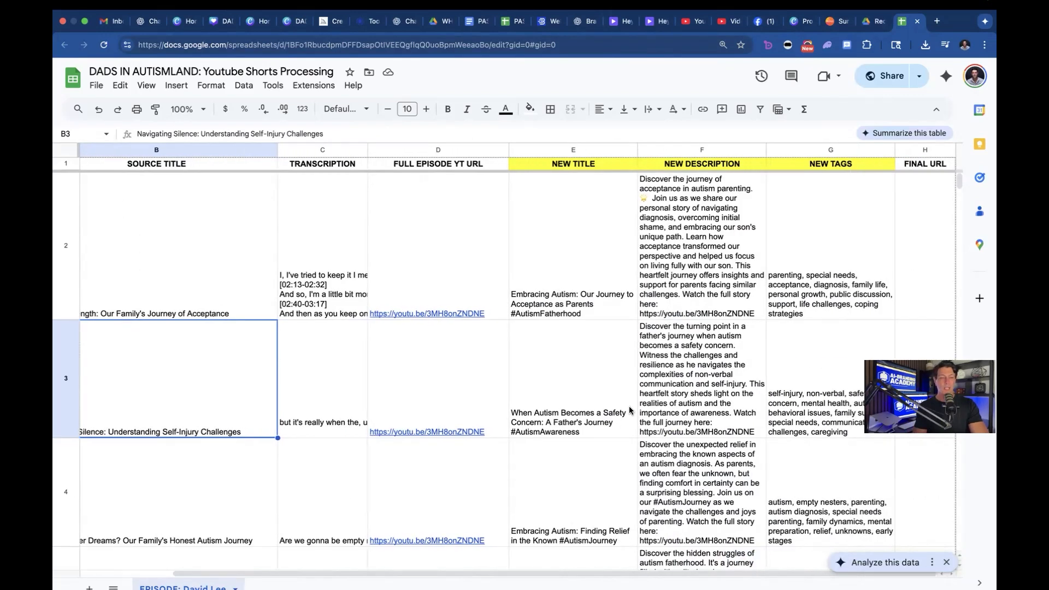
scroll(628, 405, left, 4)
click(203, 234)
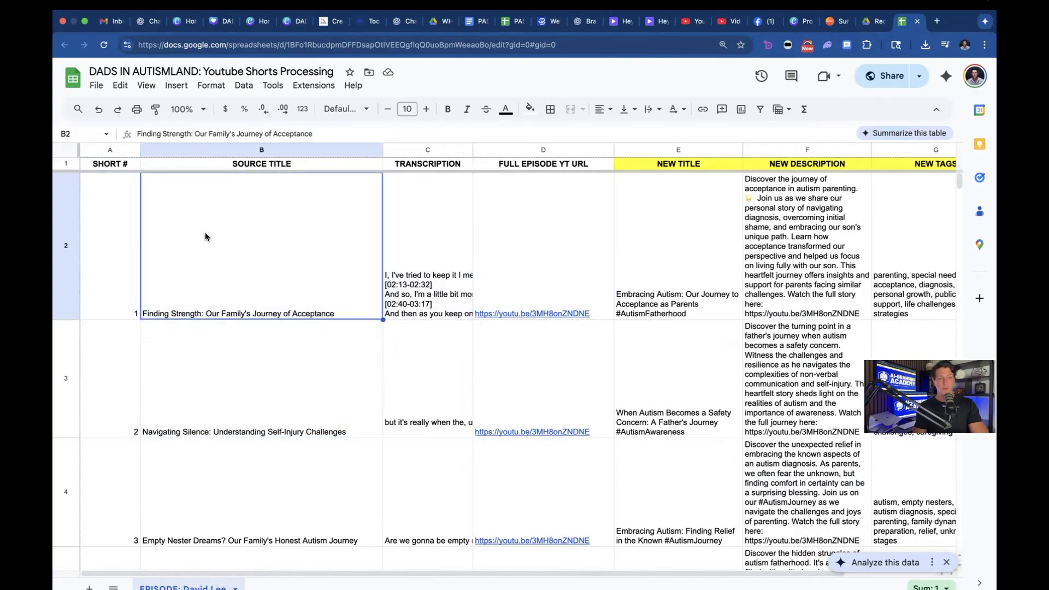
click(249, 150)
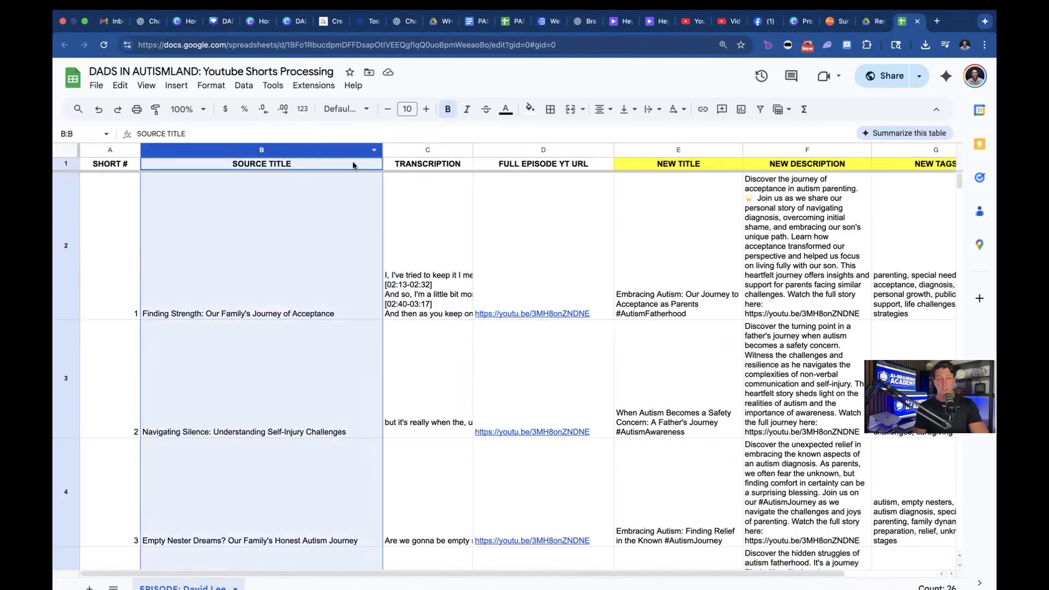
click(422, 147)
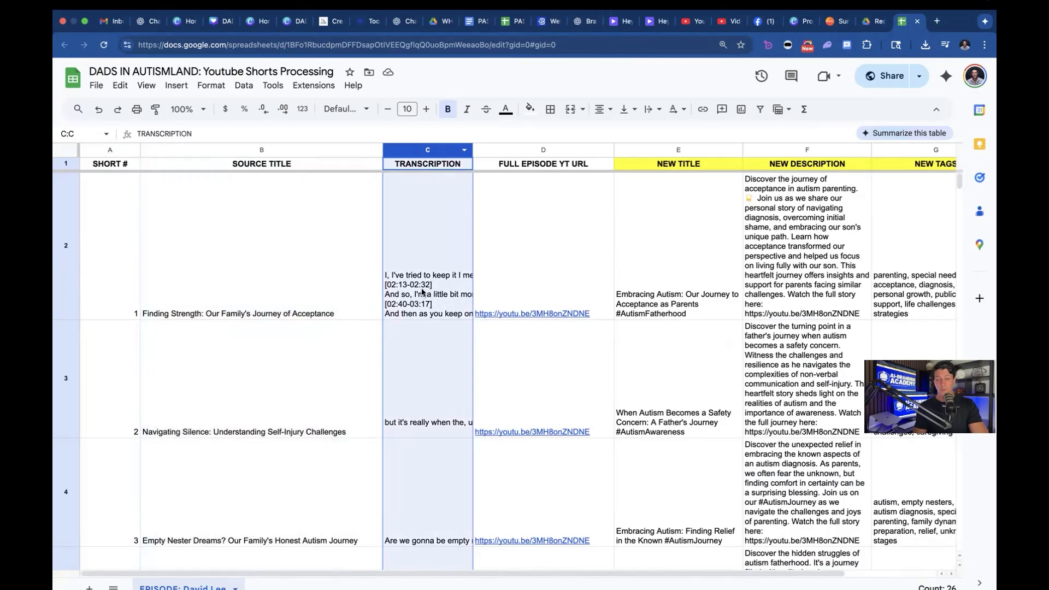
click(544, 149)
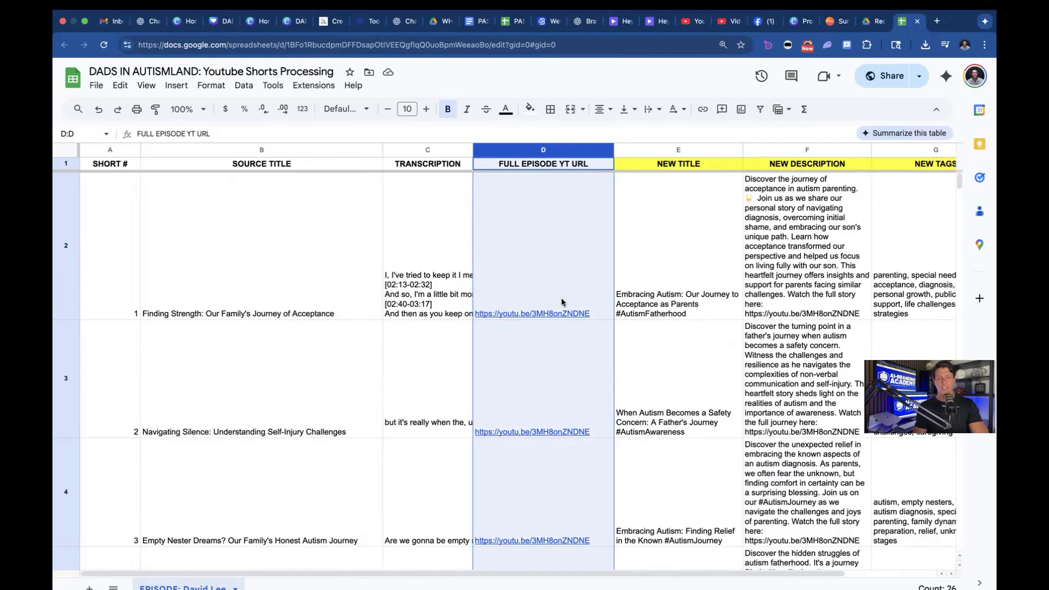
scroll(481, 320, right, 3)
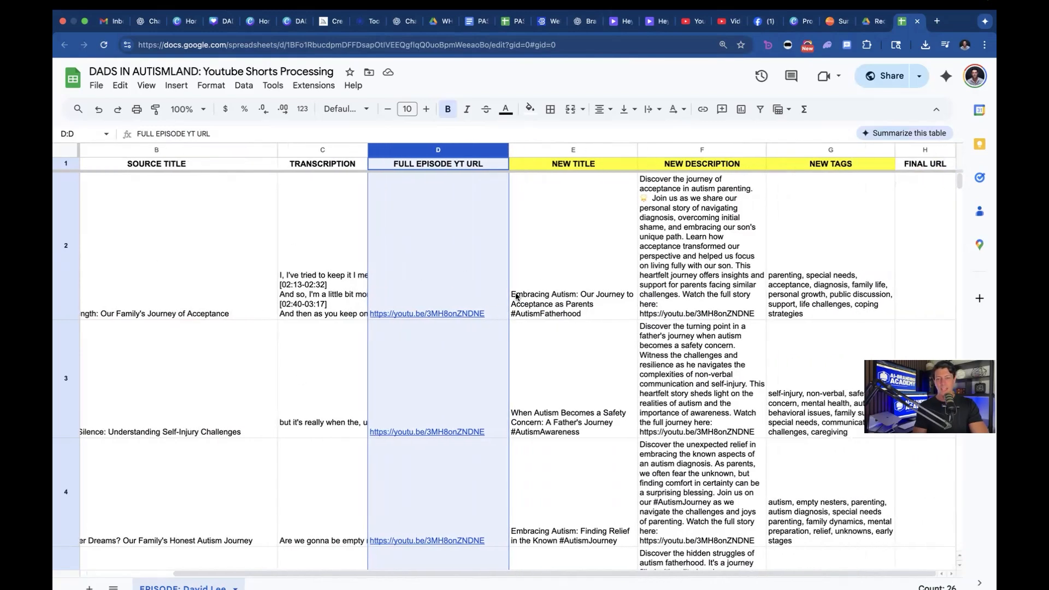
Step: Select the first cell under NEW TITLE and open the GPT for Sheets and Docs add-on
click(549, 257)
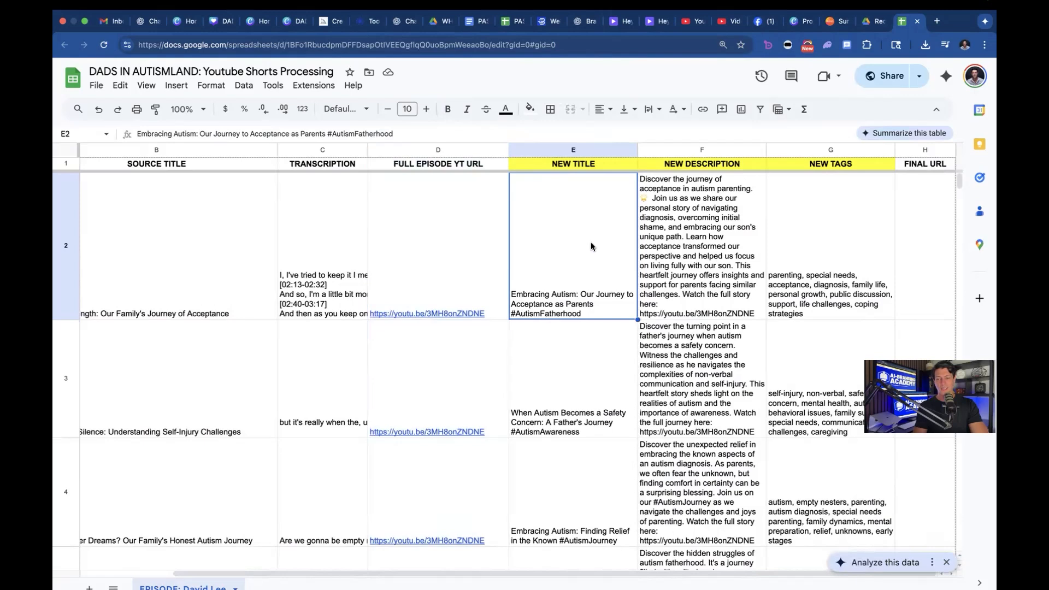
click(304, 85)
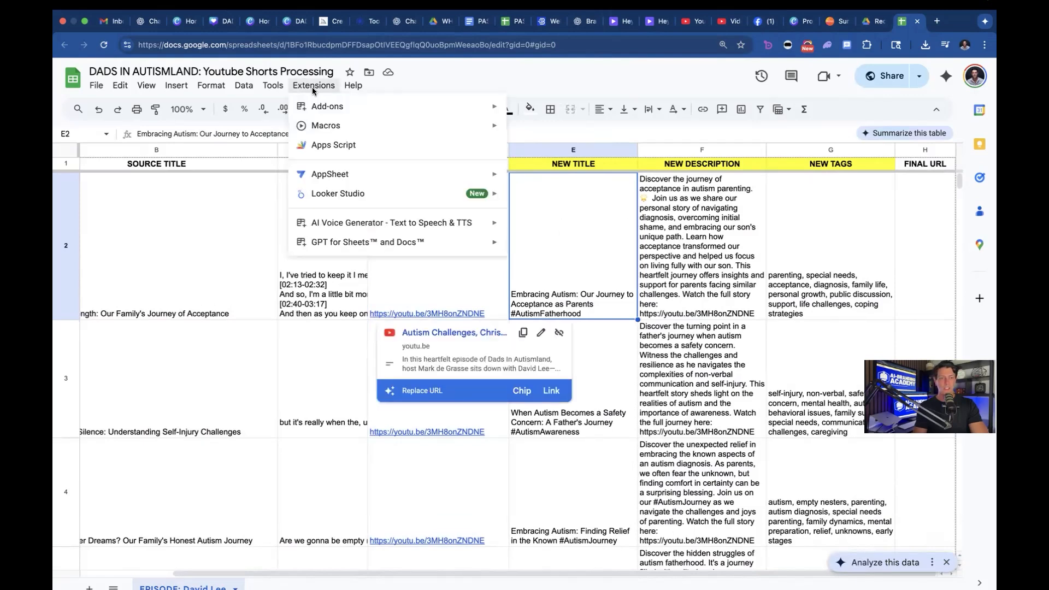
mouse_move(328, 250)
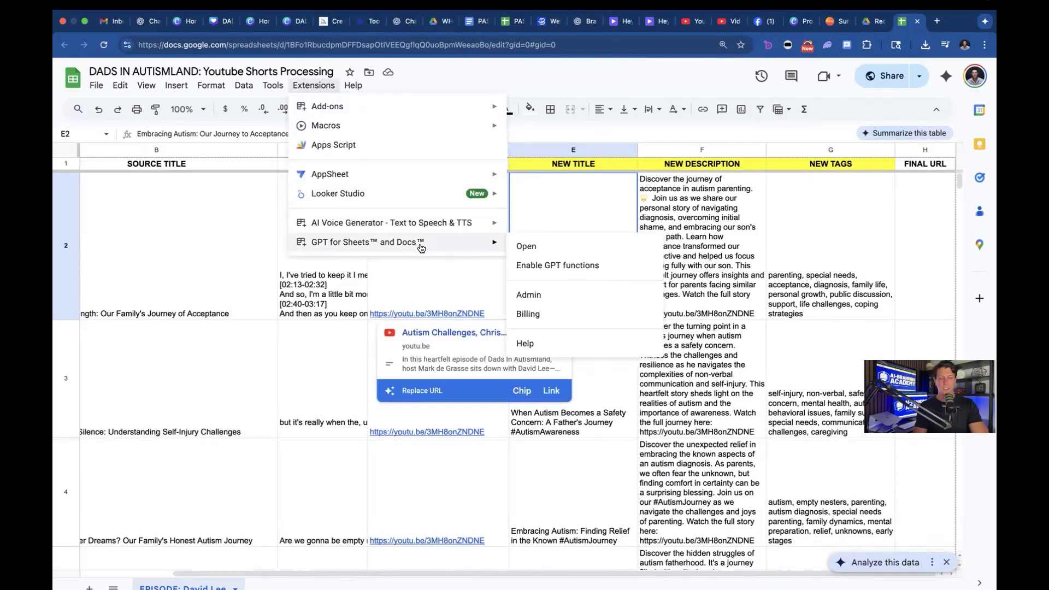
click(526, 247)
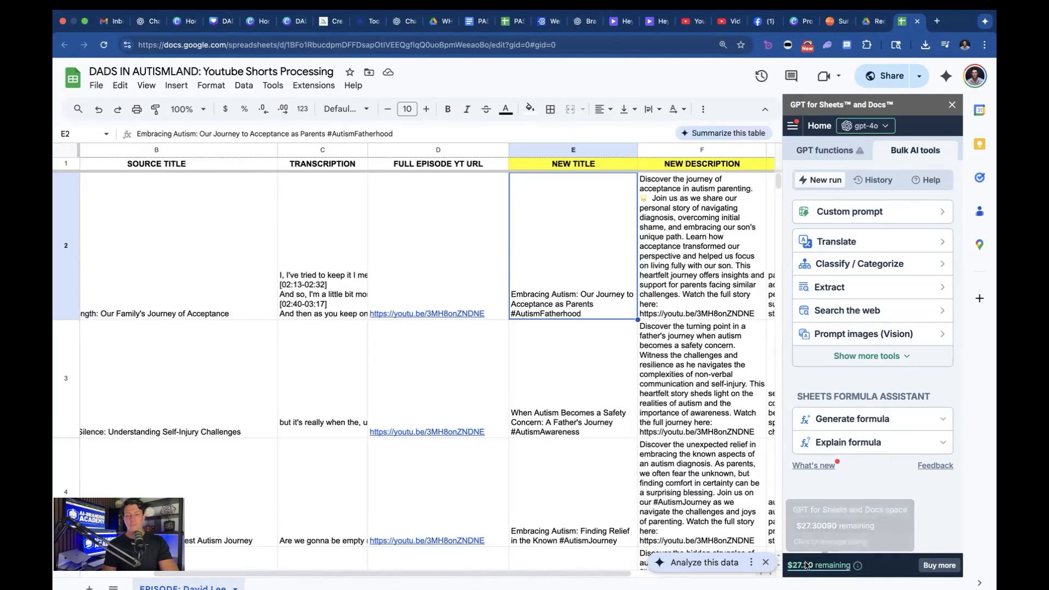
Step: Look through the new titles, descriptions and tags down to the last filled row, and check the remaining add-on balance
scroll(511, 387, right, 3)
scroll(512, 387, right, 1)
scroll(512, 386, down, 20)
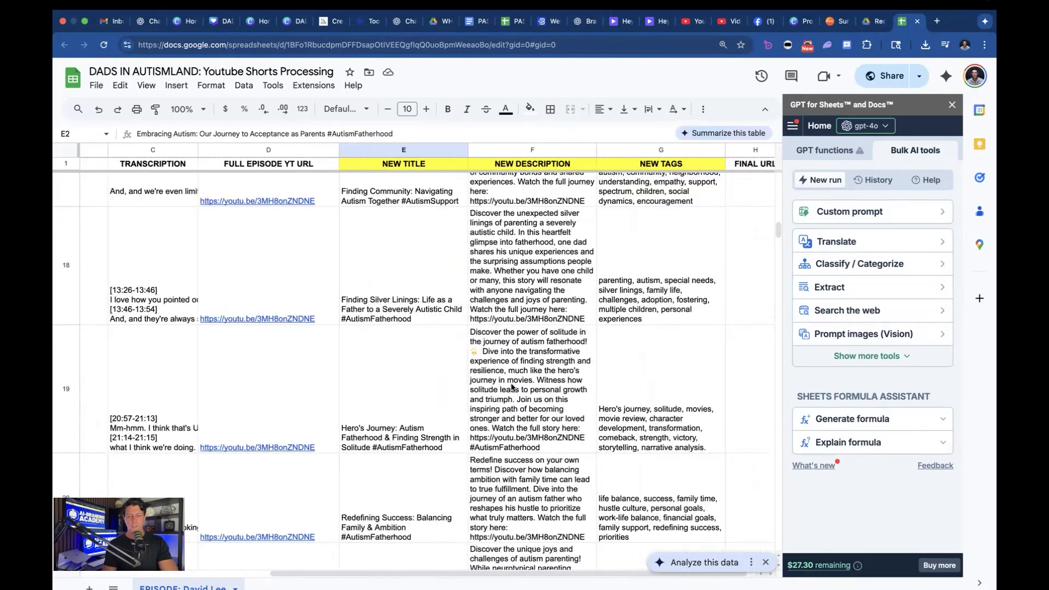
scroll(512, 387, down, 8)
scroll(512, 386, right, 1)
scroll(512, 386, down, 5)
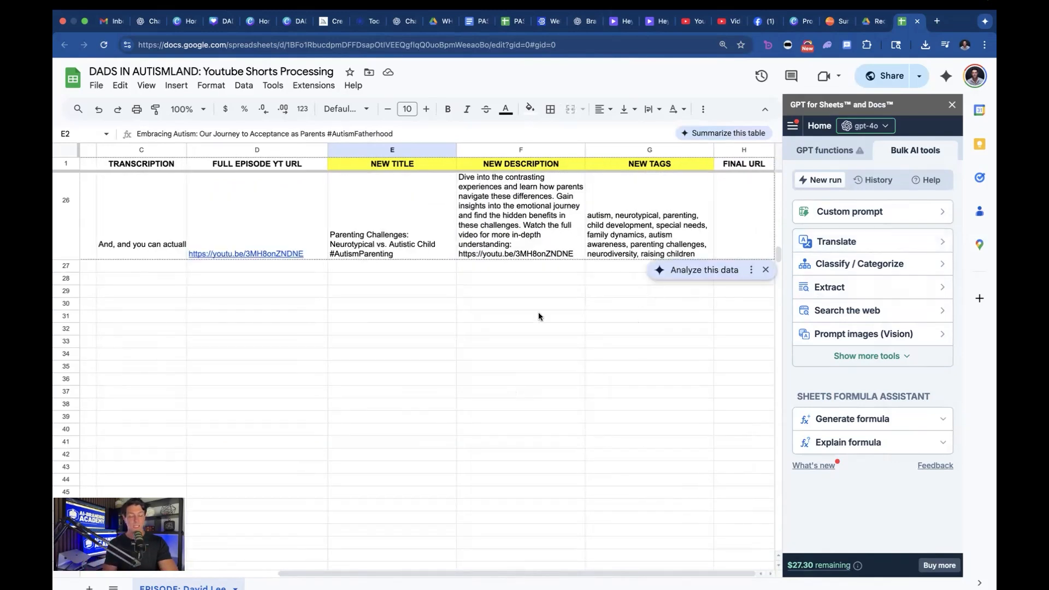
mouse_move(817, 565)
scroll(617, 440, up, 10)
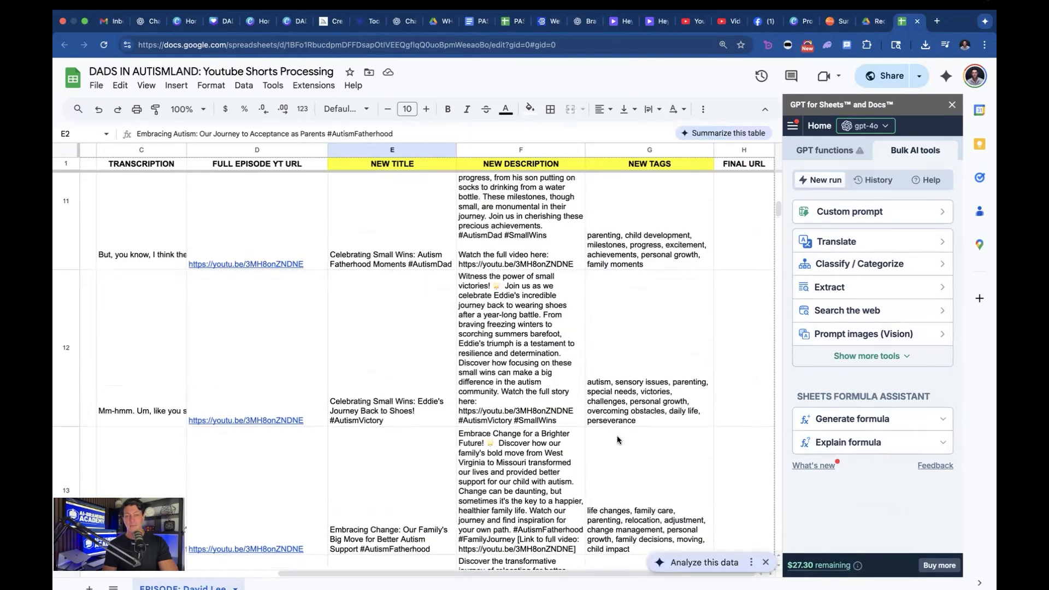
scroll(618, 437, up, 10)
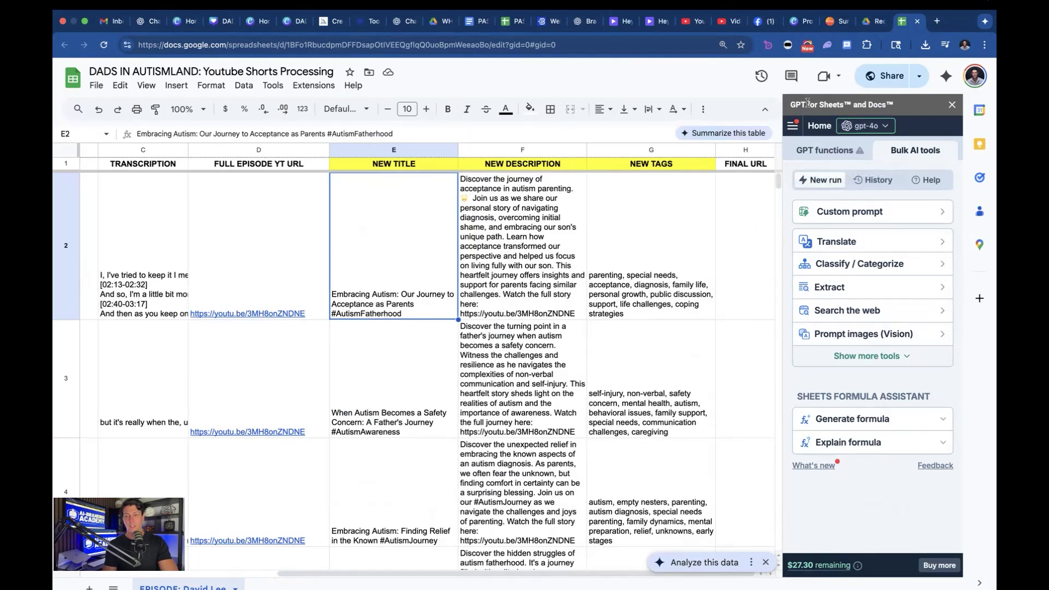
click(314, 86)
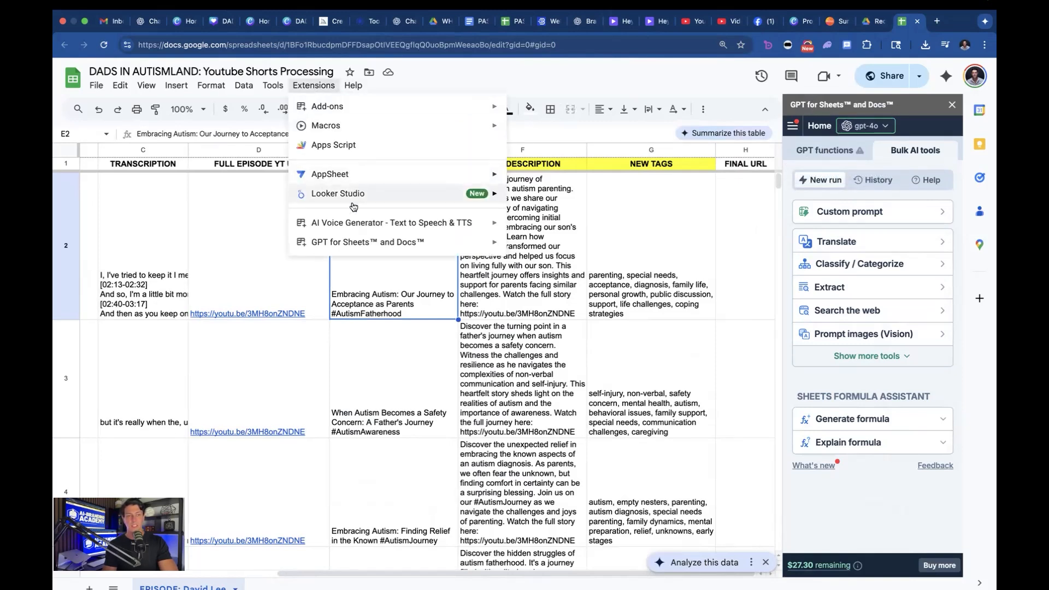
mouse_move(346, 242)
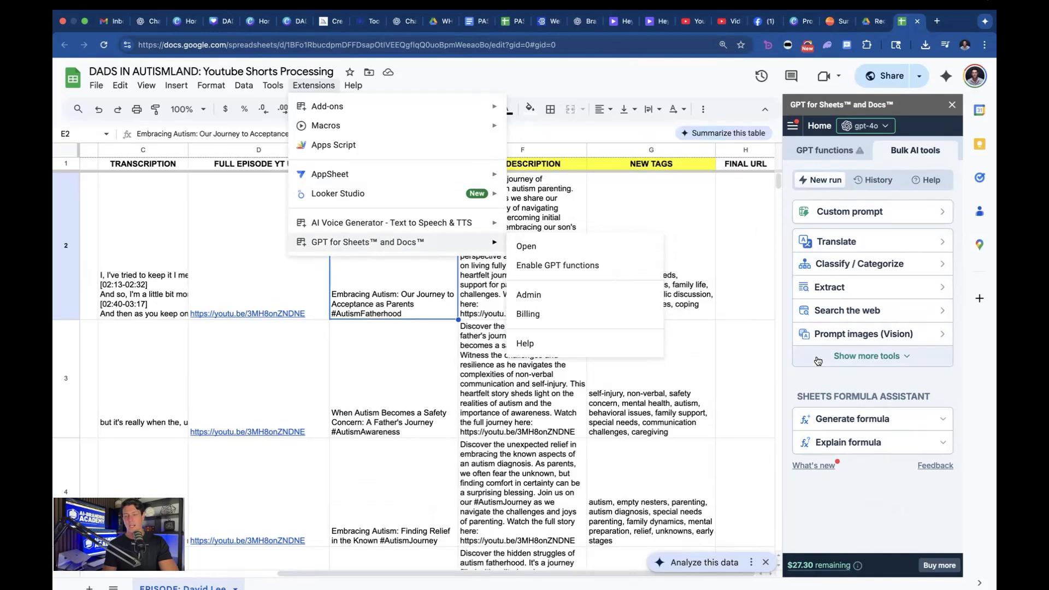
click(864, 523)
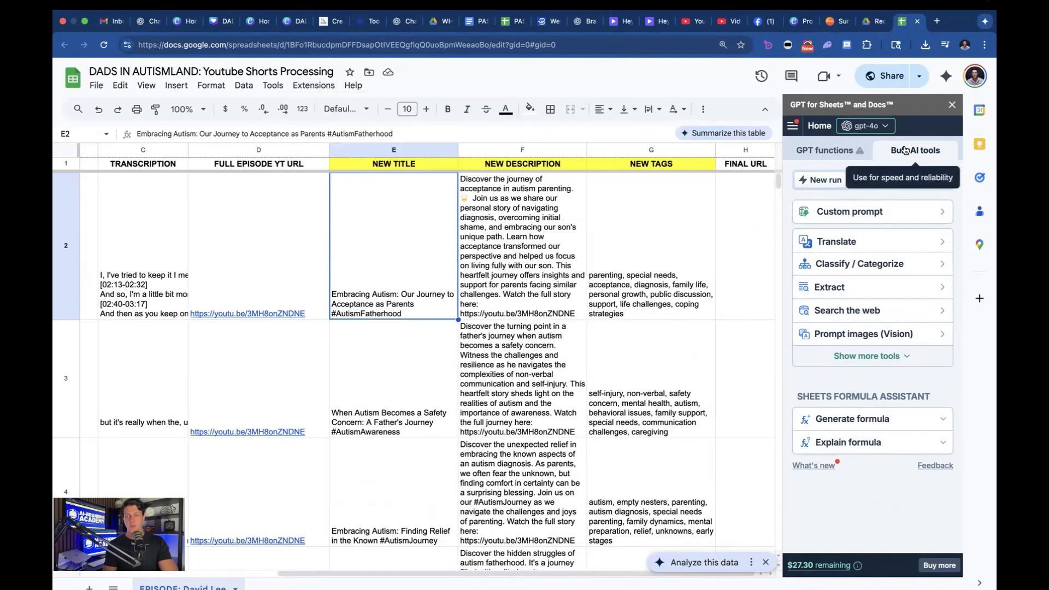
Step: Open the Custom prompt bulk AI tool and place the cursor in its empty prompt for each row
click(845, 213)
click(834, 257)
click(385, 267)
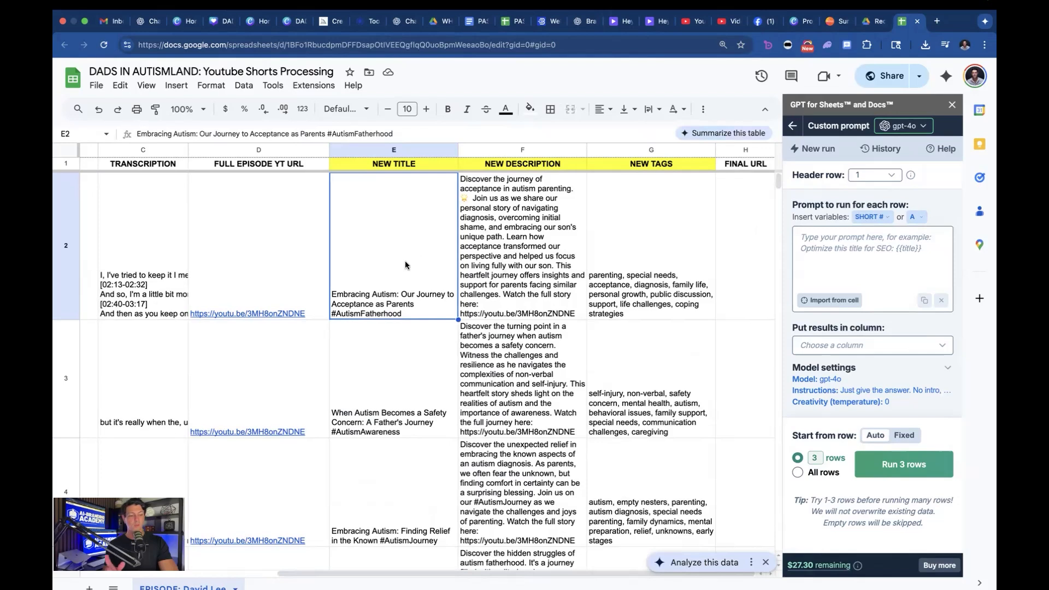
click(845, 247)
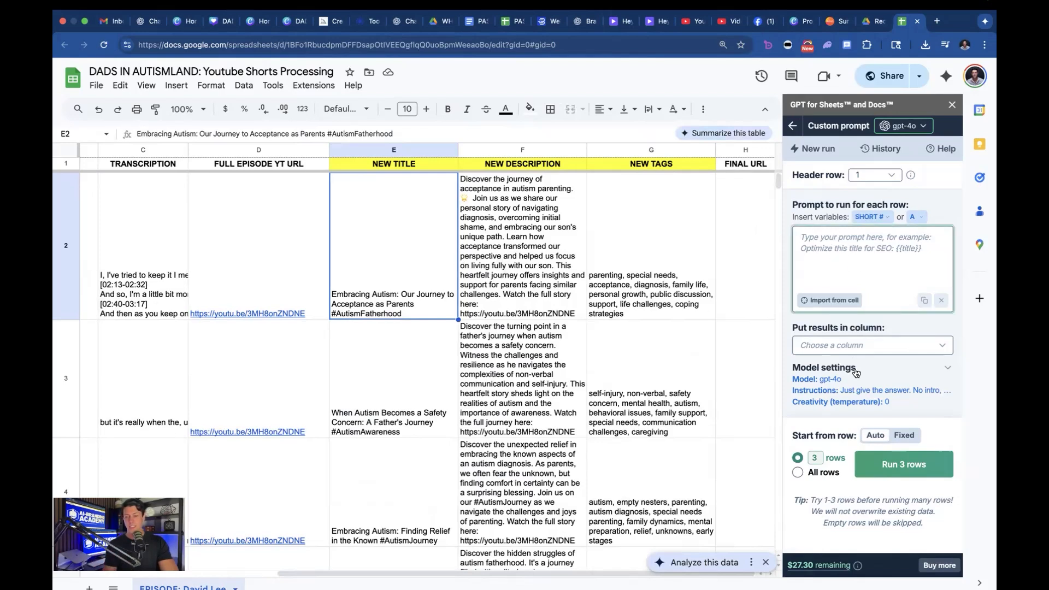
click(853, 345)
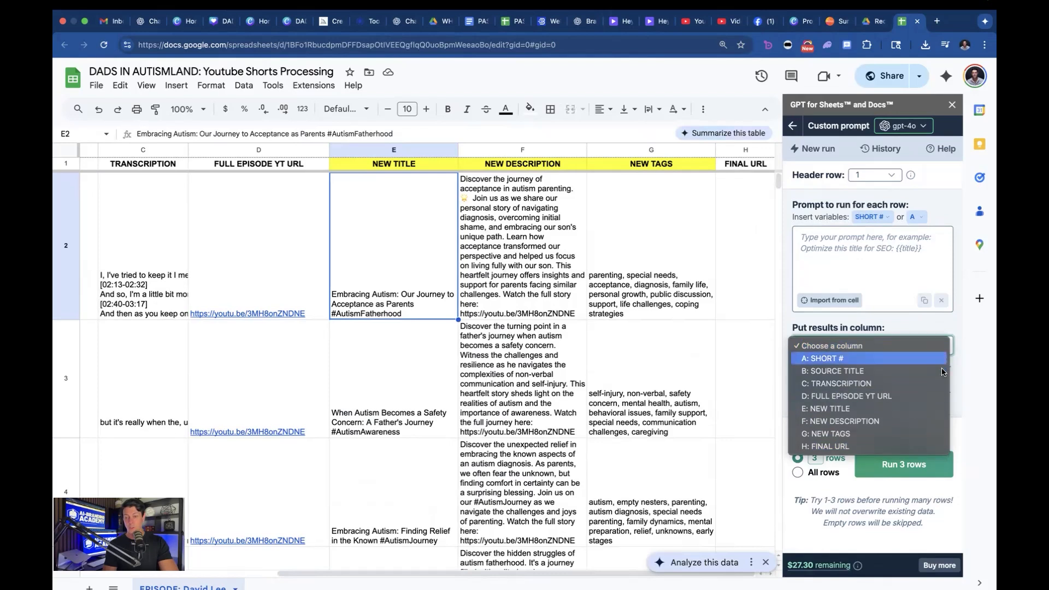
click(955, 332)
click(805, 461)
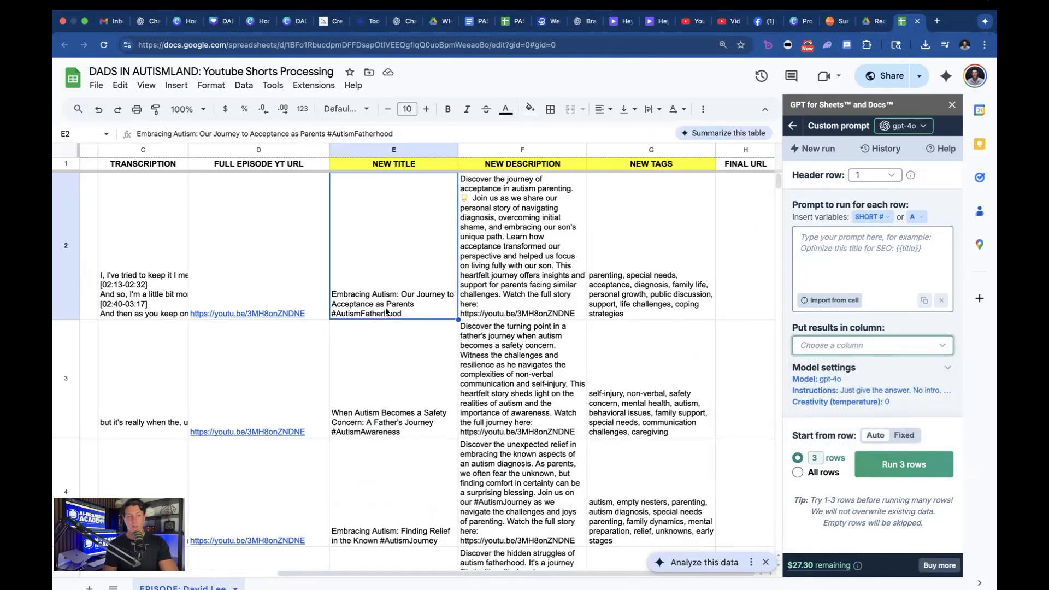
Step: Compare the source title and episode URL of the first short with its new title, and examine the NEW TITLE entries down the rows
scroll(414, 323, down, 20)
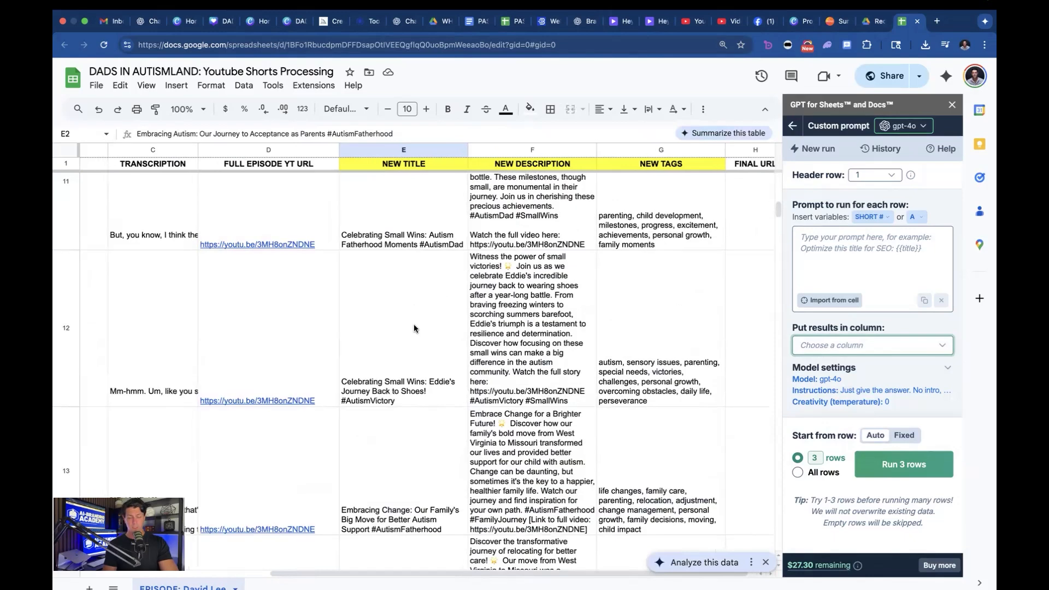
scroll(414, 328, up, 3)
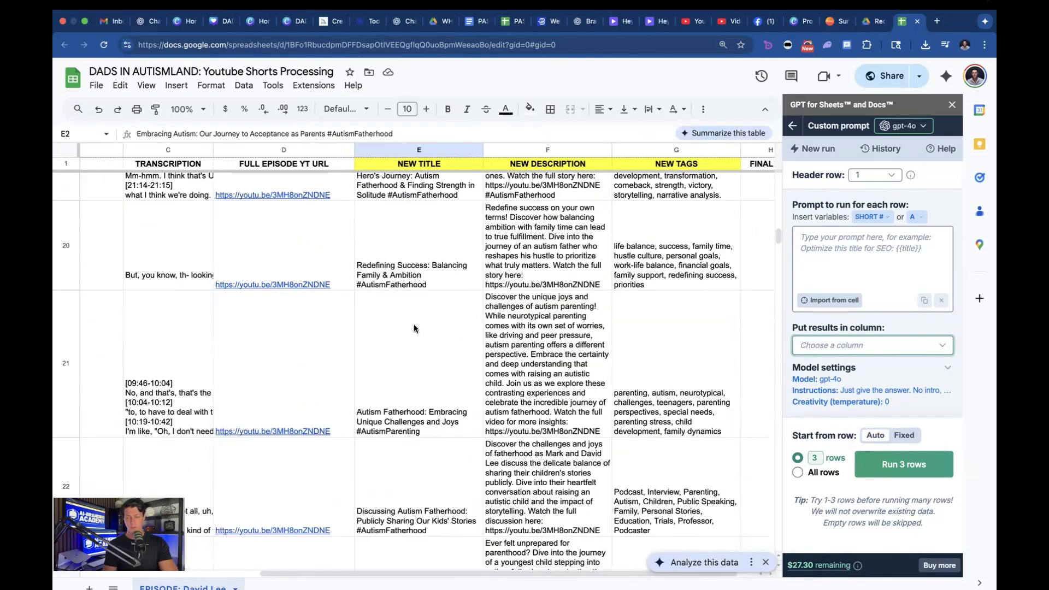
scroll(414, 323, up, 20)
scroll(414, 328, left, 6)
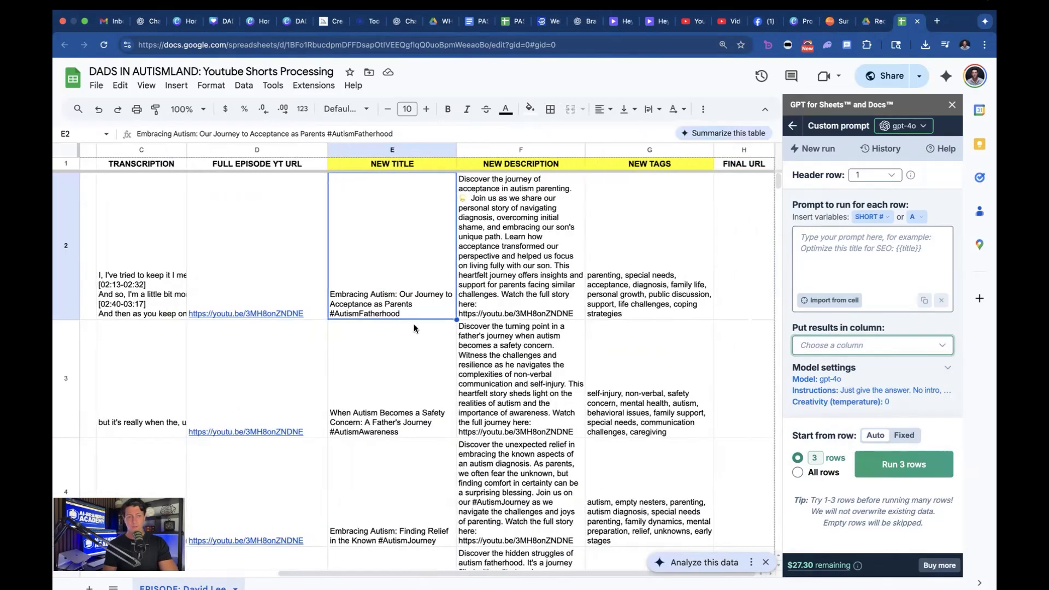
click(224, 282)
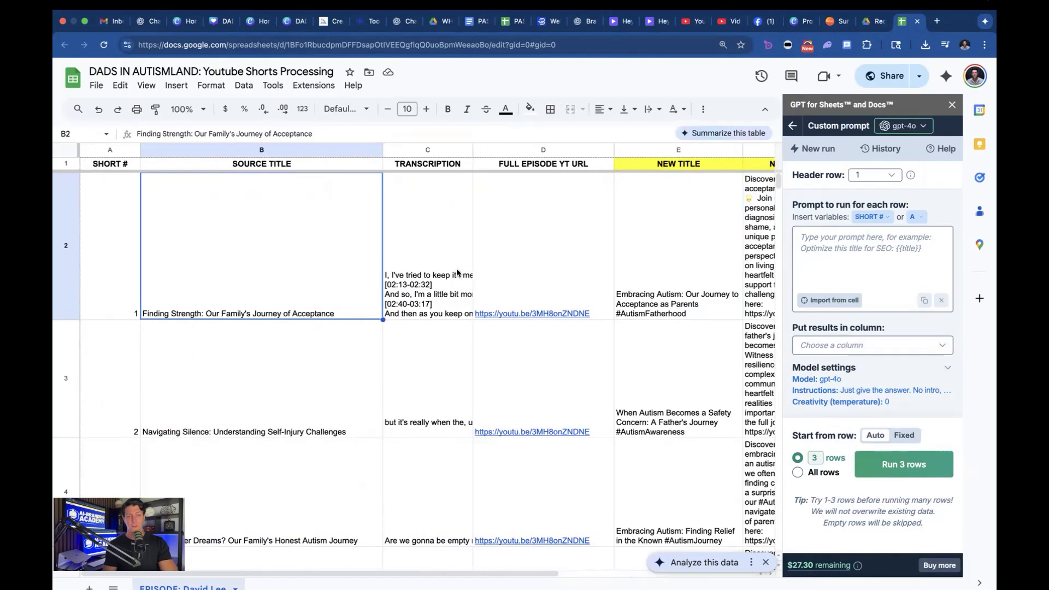
click(553, 265)
click(712, 295)
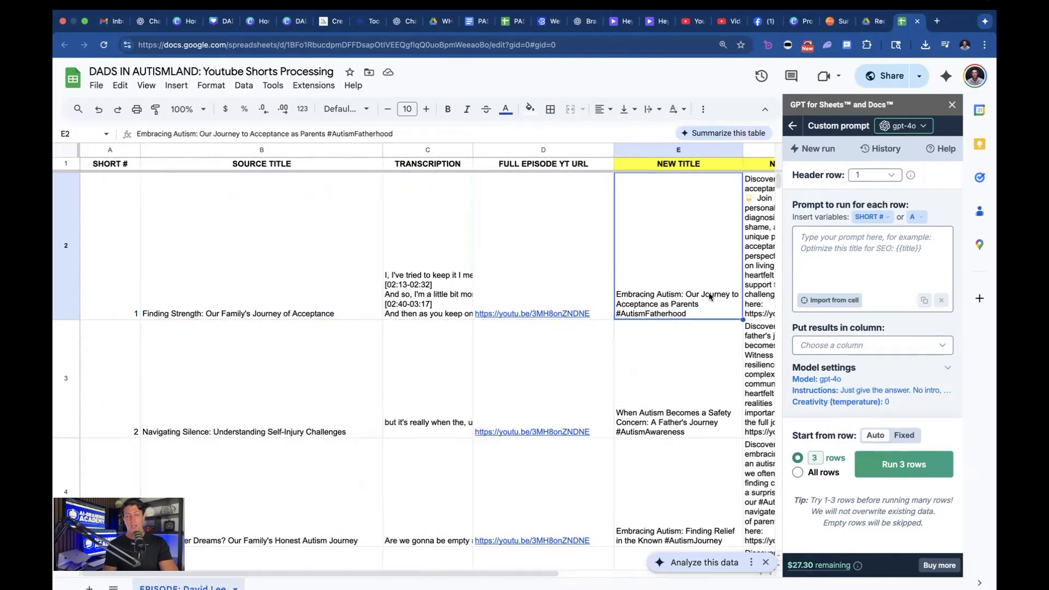
scroll(712, 295, right, 5)
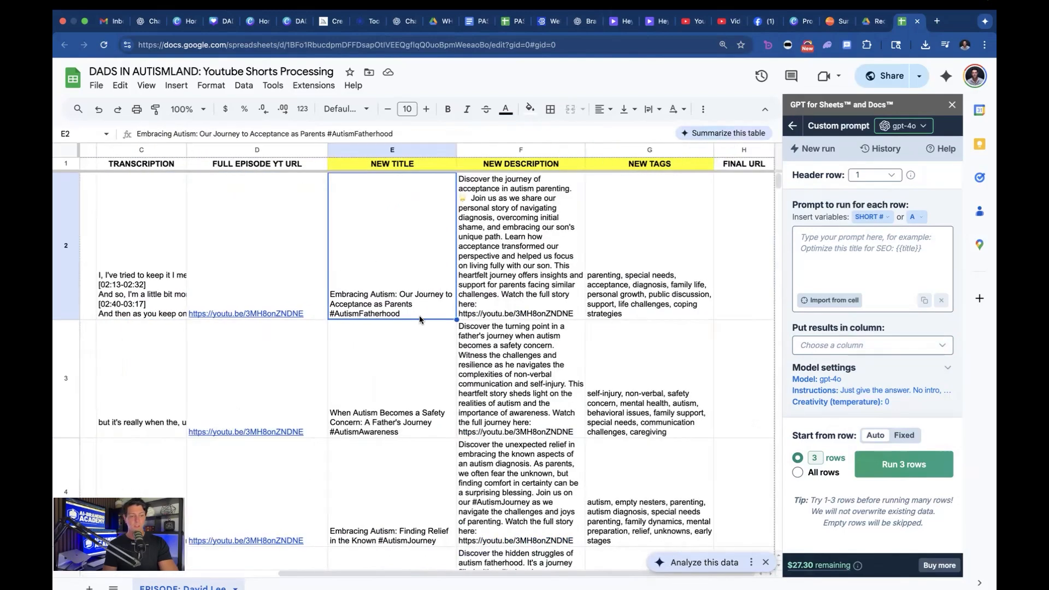
scroll(421, 339, down, 2)
scroll(369, 492, down, 5)
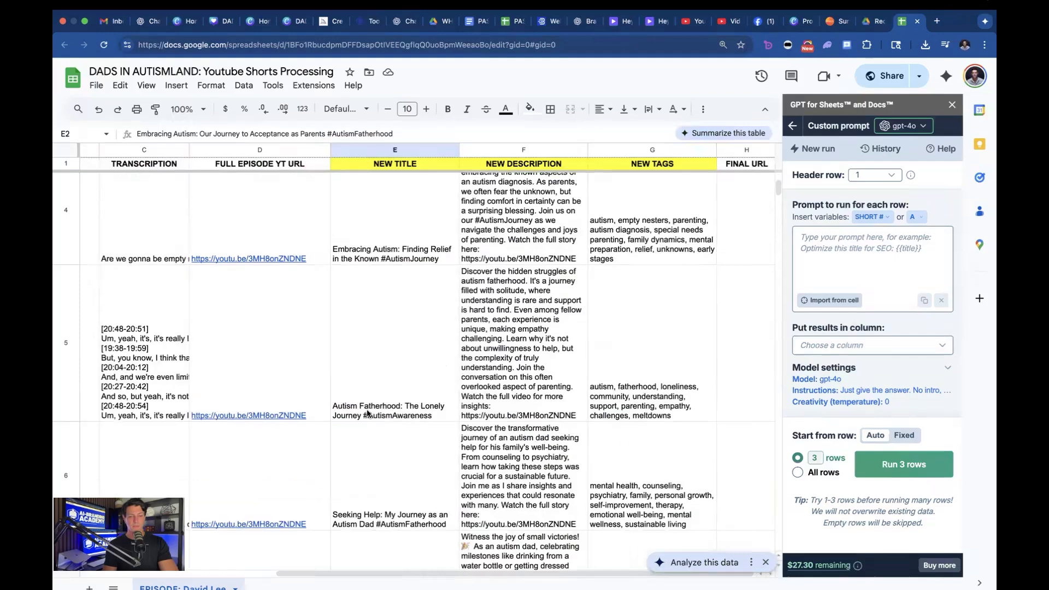
scroll(367, 411, down, 8)
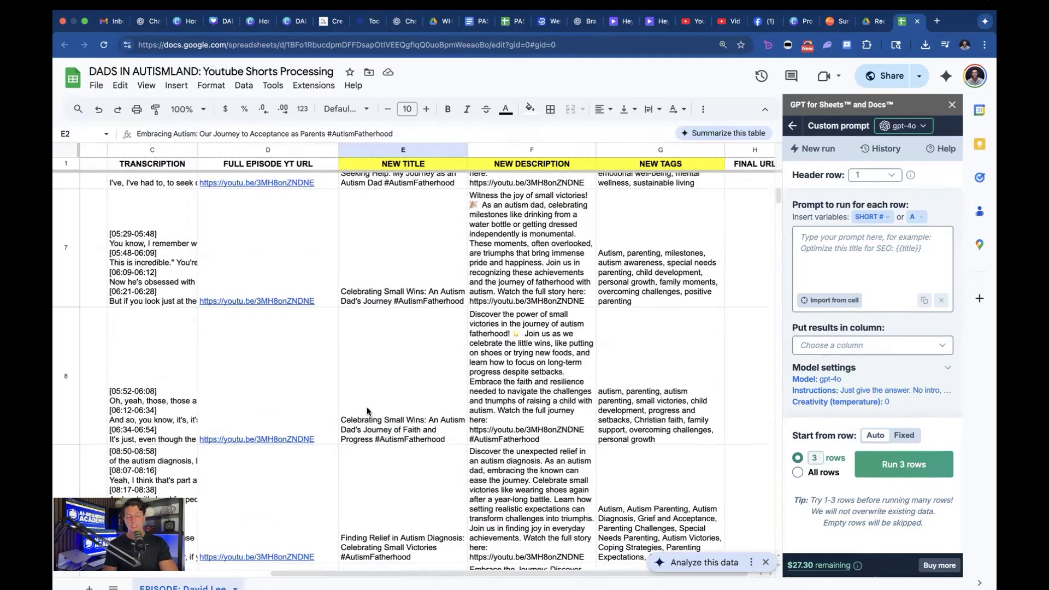
scroll(366, 408, up, 15)
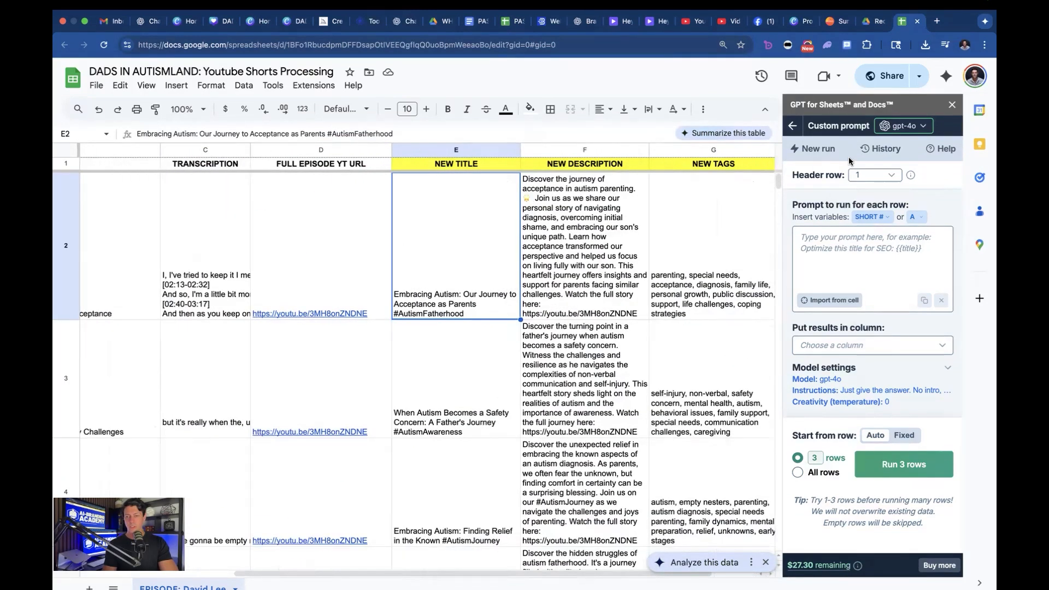
Step: Reload the earlier YouTube Shorts title prompt that outputs to the NEW TITLE column from the run history, and select its full text
click(885, 148)
scroll(885, 317, down, 1)
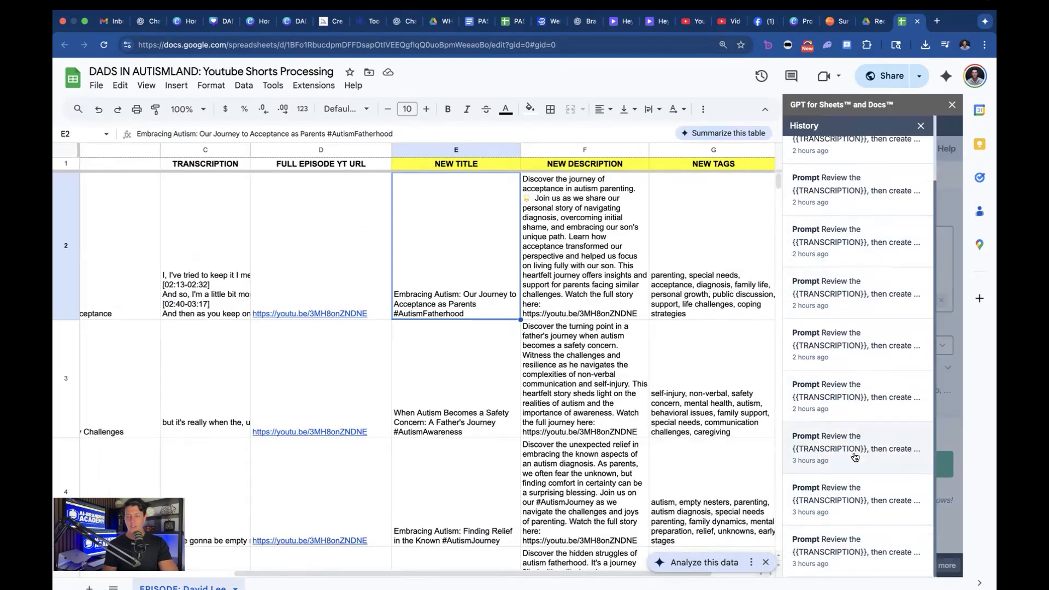
click(852, 396)
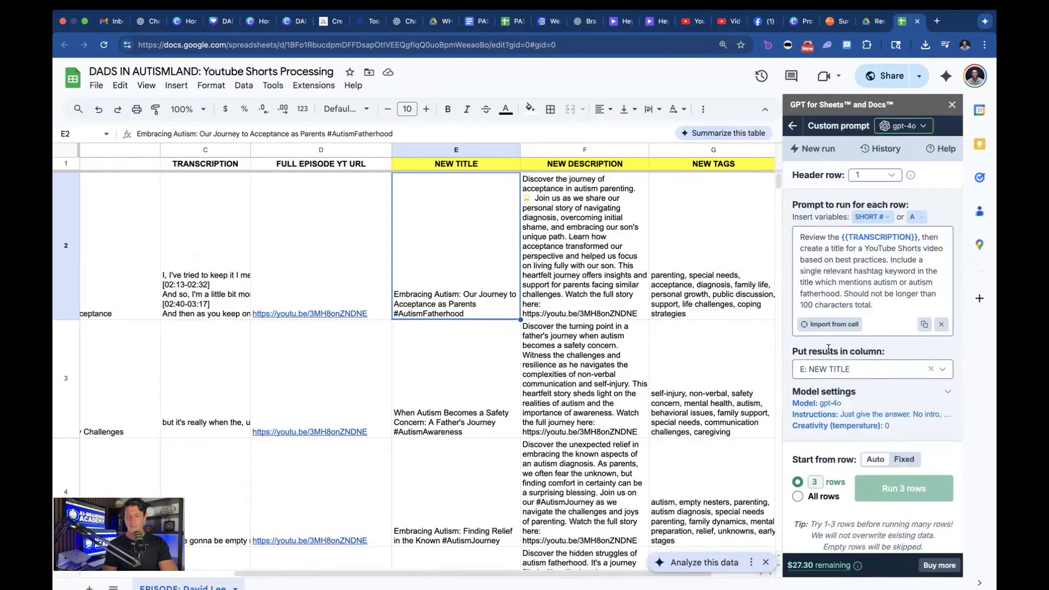
triple_click(863, 291)
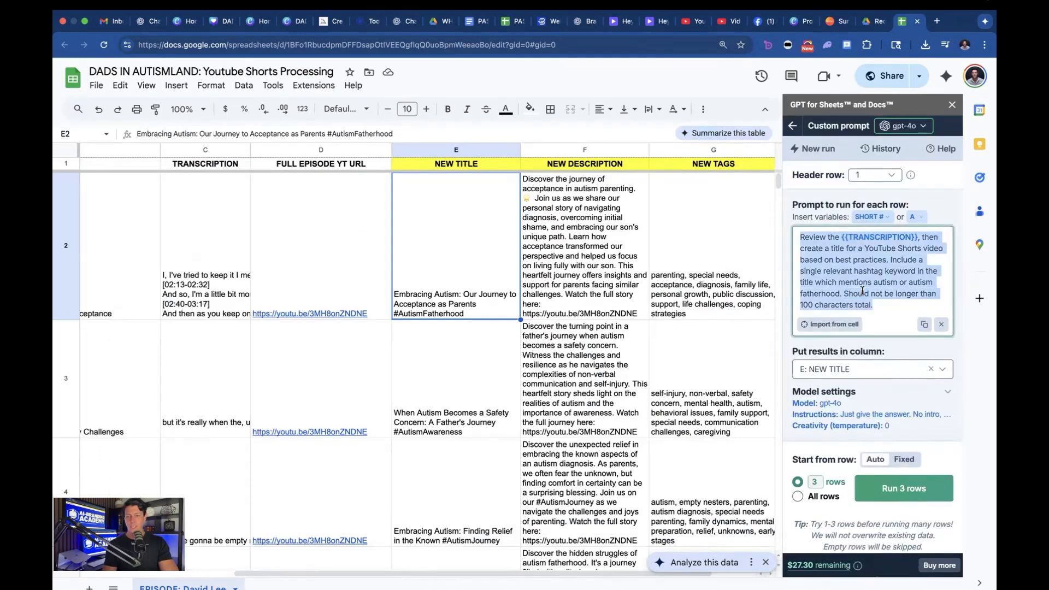
Step: Check which column variables can be inserted into the title prompt, and review its output column and model settings
click(881, 239)
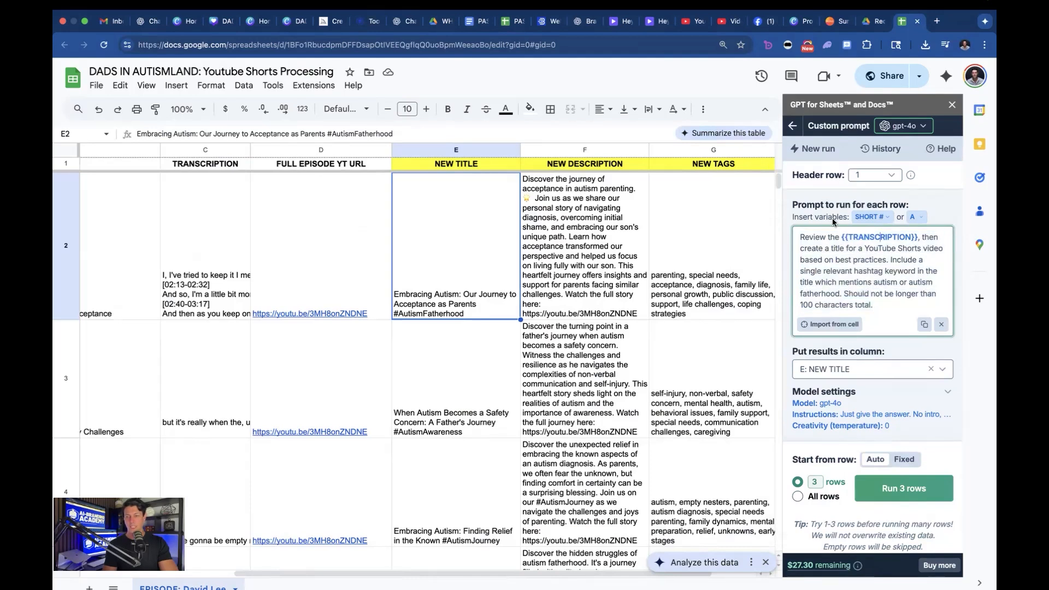
click(879, 218)
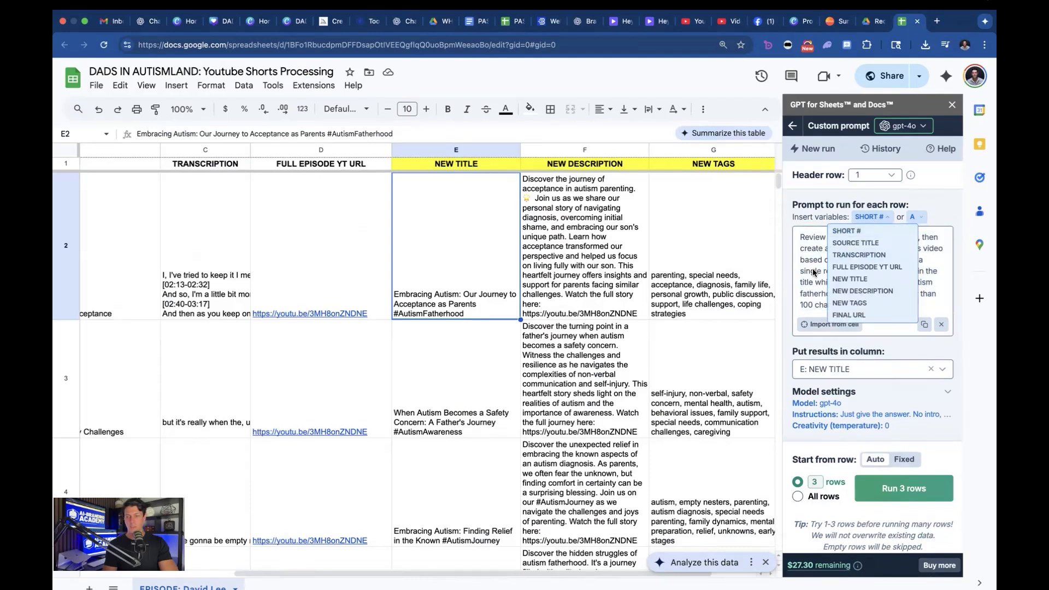
click(861, 253)
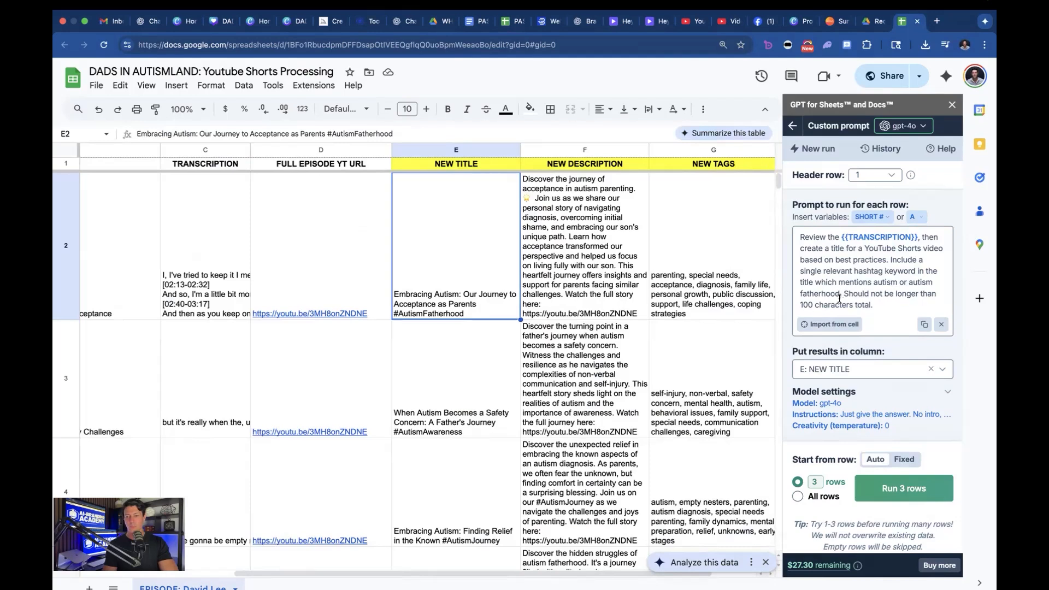
scroll(851, 374, down, 1)
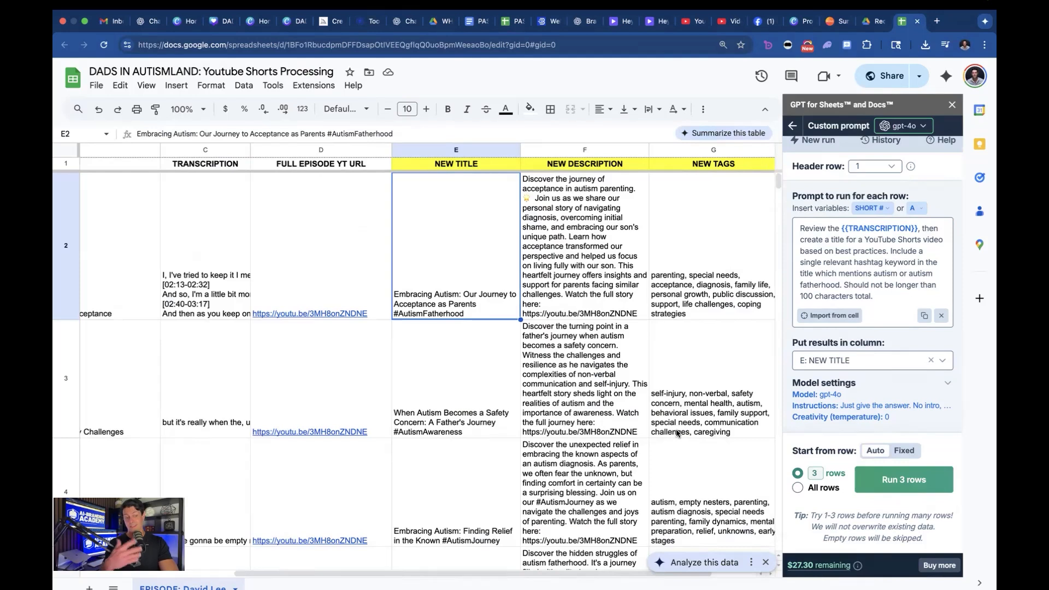
Step: Reload the YouTube Shorts description prompt that outputs to the NEW DESCRIPTION column from the run history, and compare it with the generated descriptions
click(569, 243)
click(876, 140)
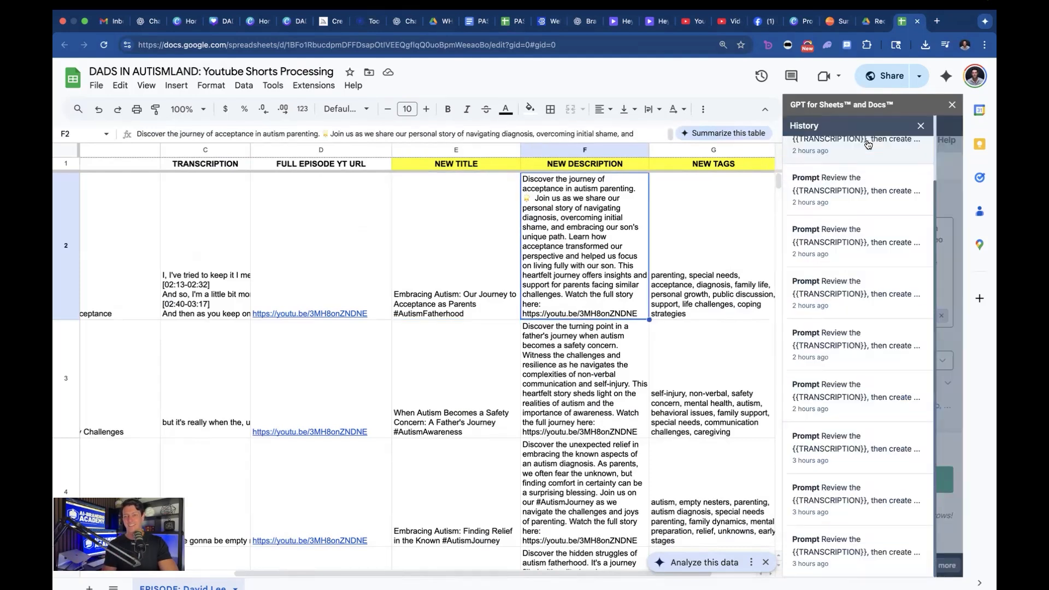
click(856, 290)
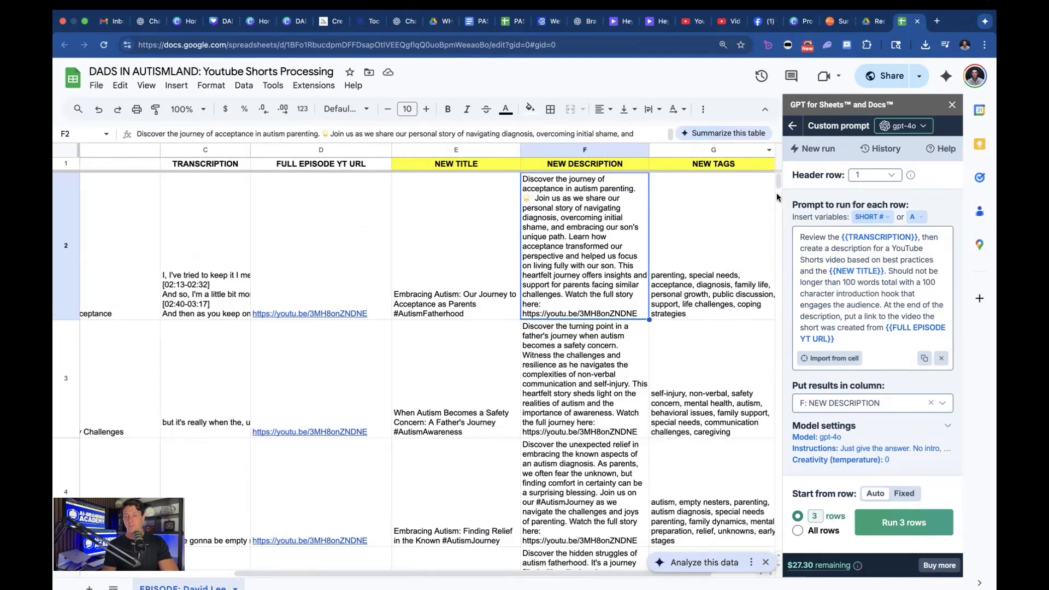
scroll(868, 348, down, 1)
scroll(868, 348, up, 1)
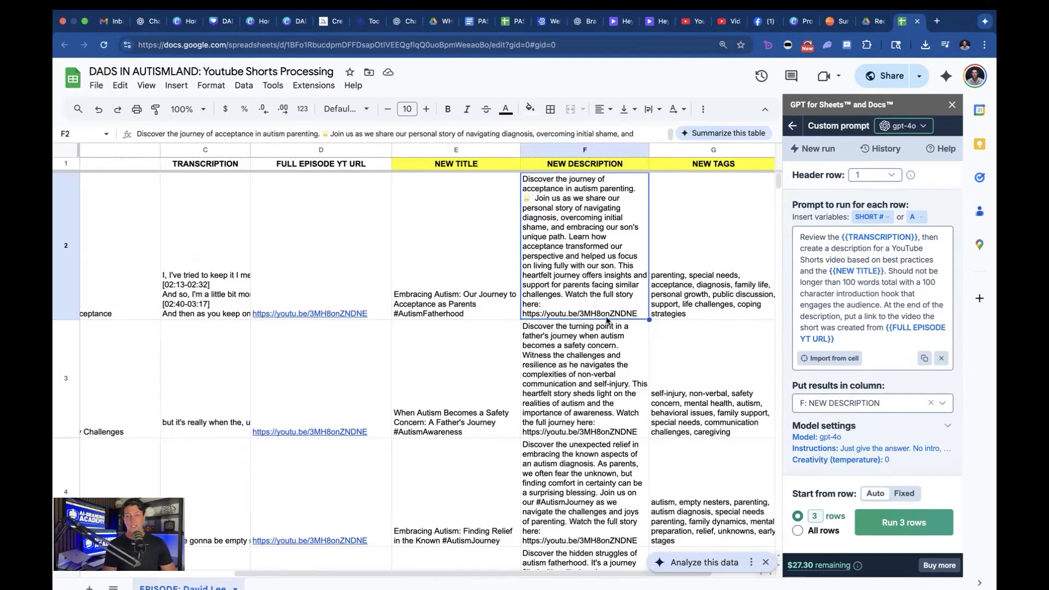
click(596, 365)
Step: Select the first short's NEW TAGS cell to examine its generated tags
click(687, 264)
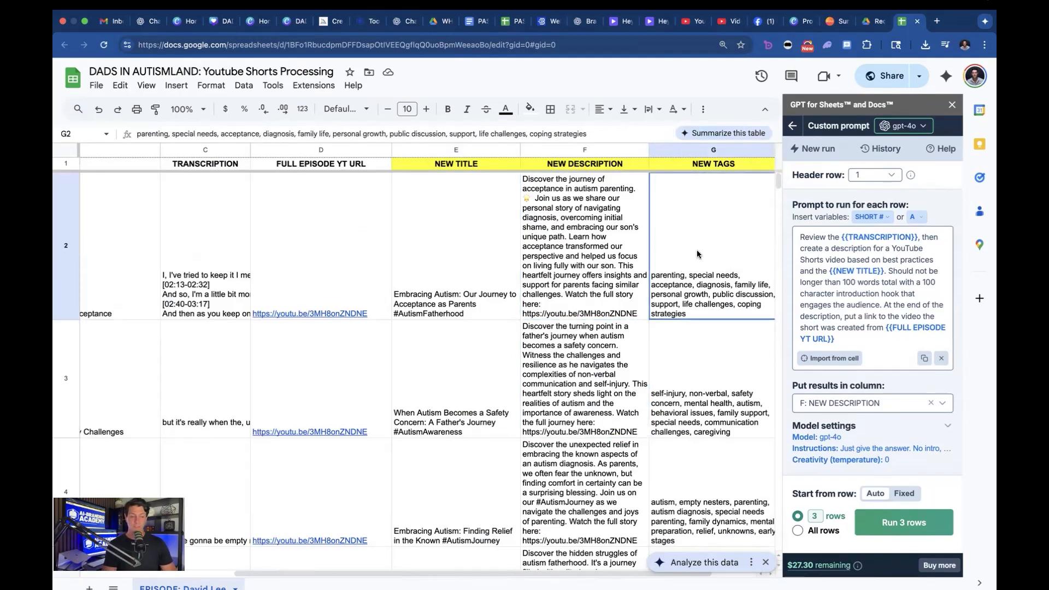